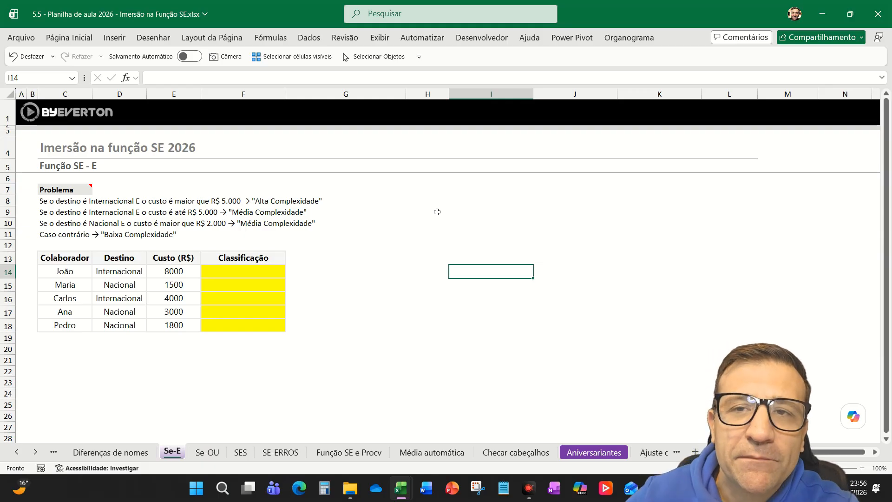
# - Review the note on the Problema cell and the four travel classification rules in rows 8 to 11
pyautogui.click(62, 190)
pyautogui.moveTo(75, 191)
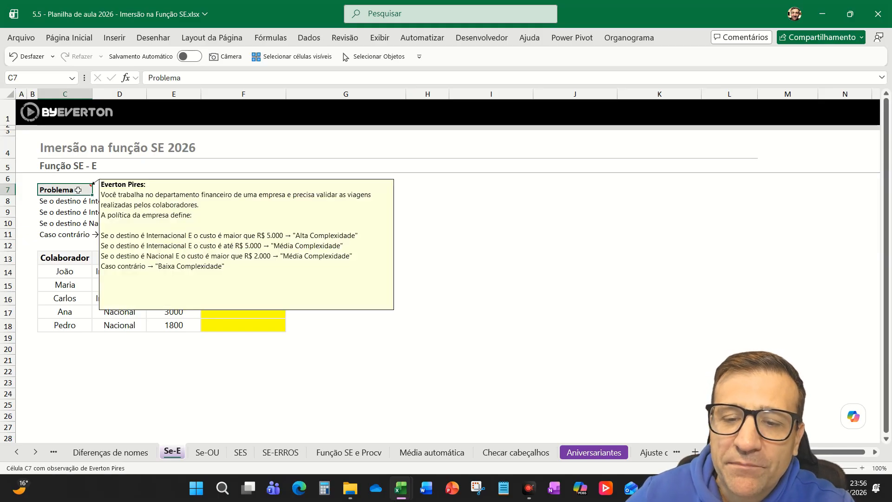
pyautogui.click(465, 245)
pyautogui.click(77, 200)
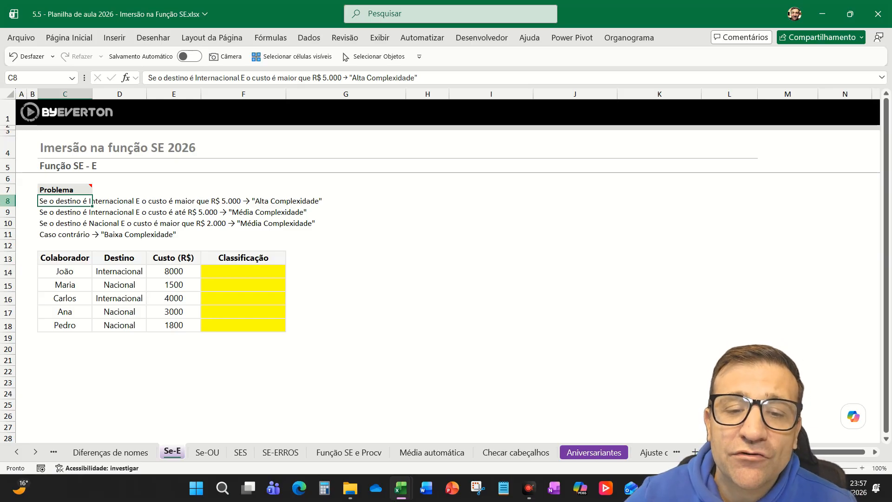
pyautogui.click(2, 200)
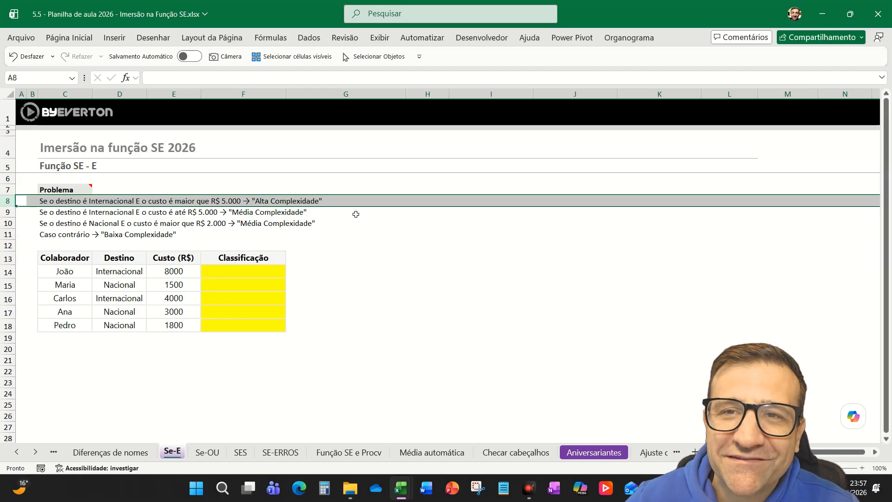
pyautogui.click(5, 211)
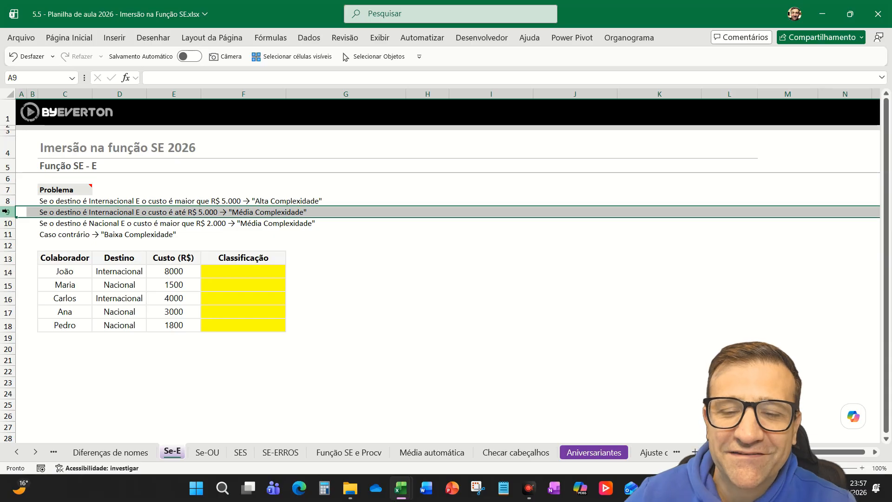
pyautogui.click(7, 223)
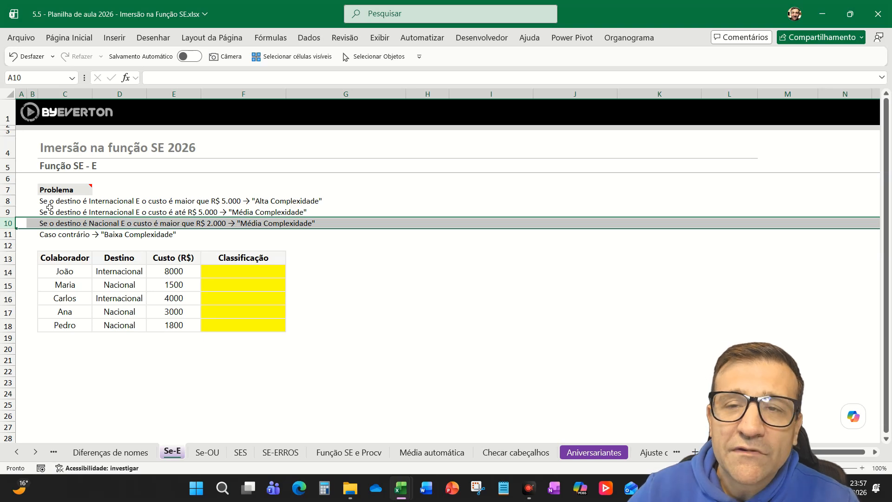
pyautogui.click(3, 234)
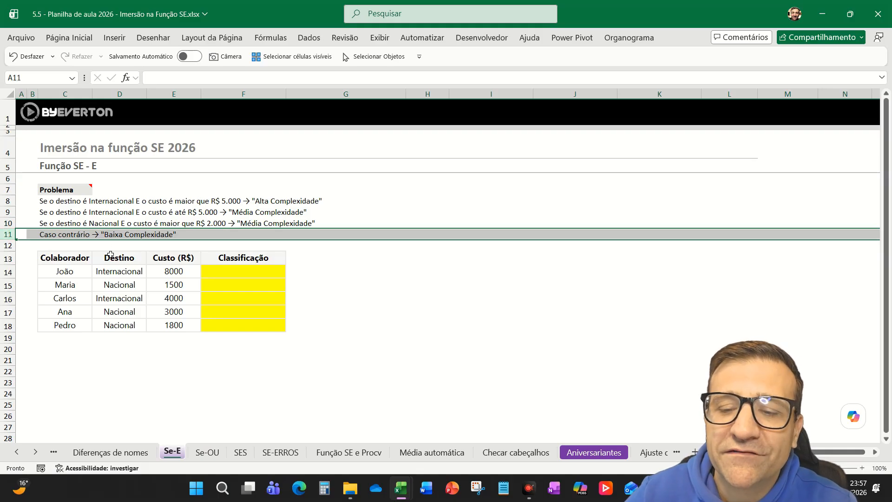
# - Begin a SE formula in F14 with the logical test E(D14="Internacional";E14>5000)
pyautogui.click(222, 272)
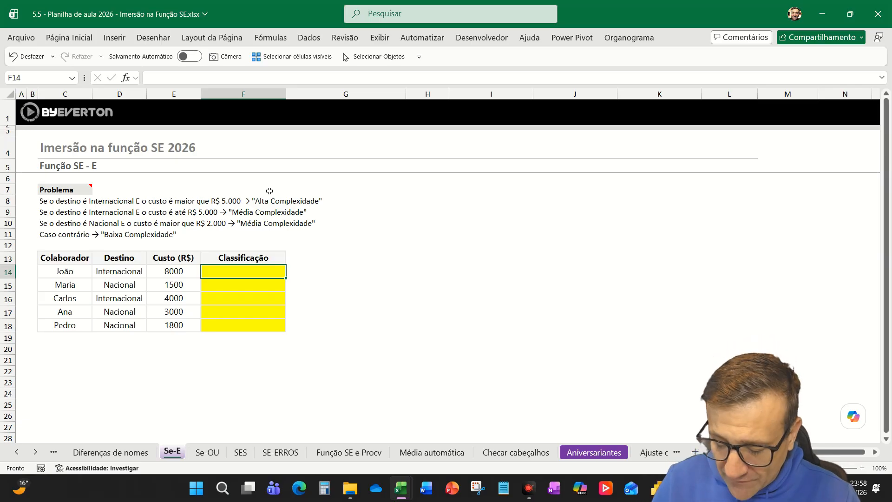
pyautogui.write('=se(e')
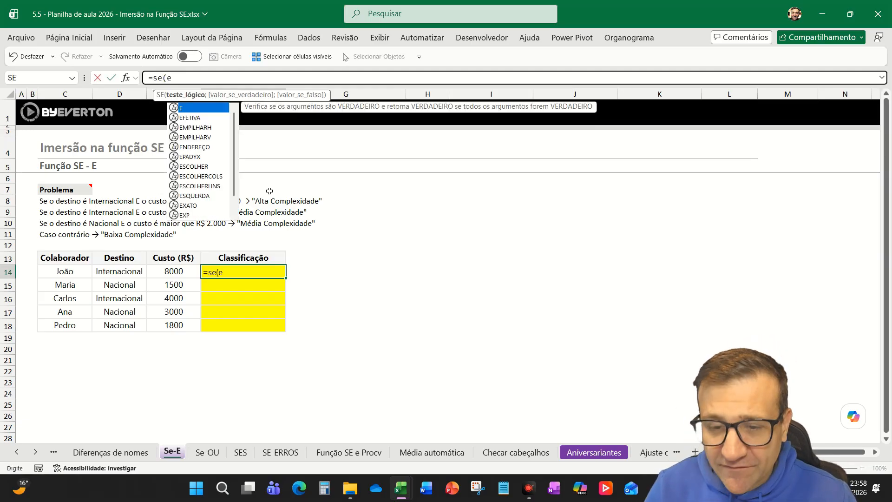
pyautogui.write('(')
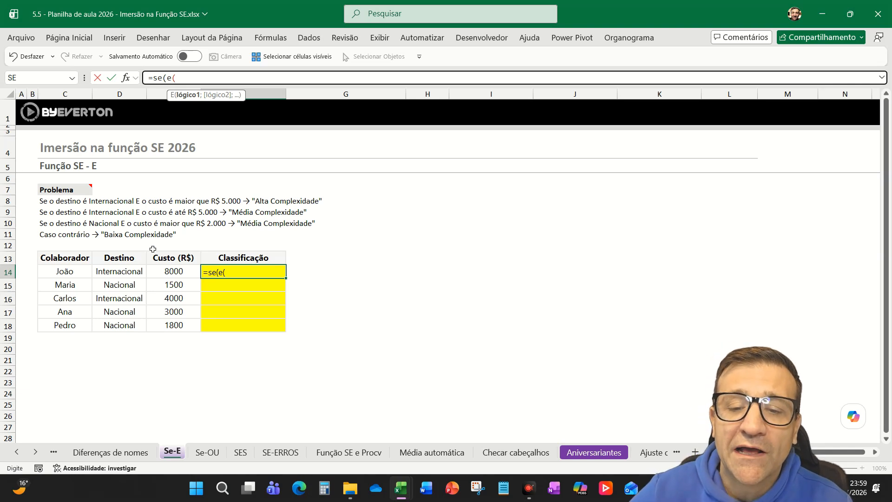
pyautogui.click(119, 270)
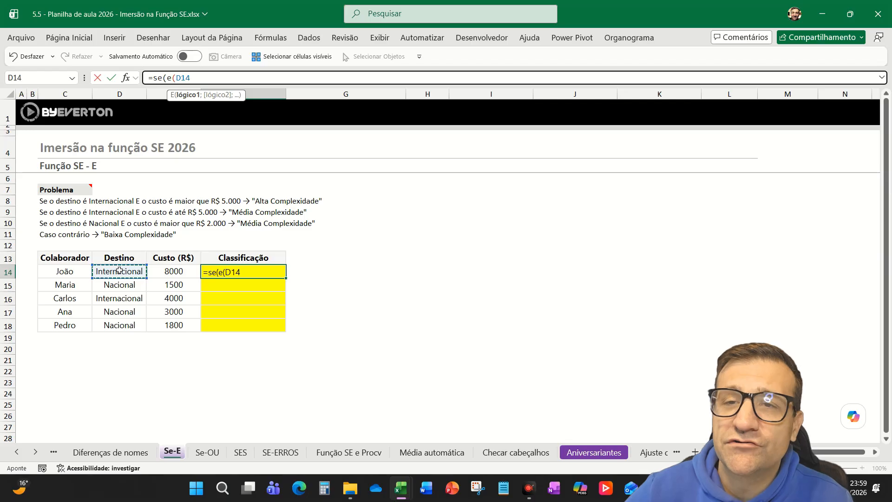
pyautogui.write('="')
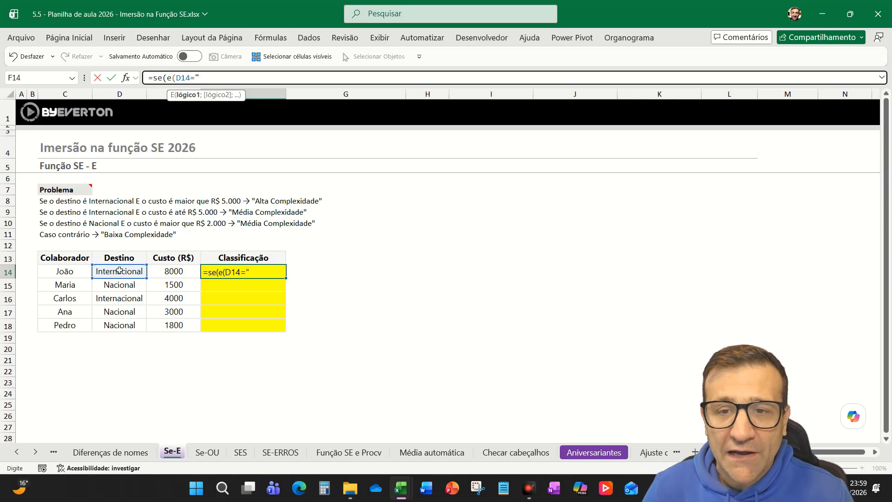
pyautogui.write('Inter')
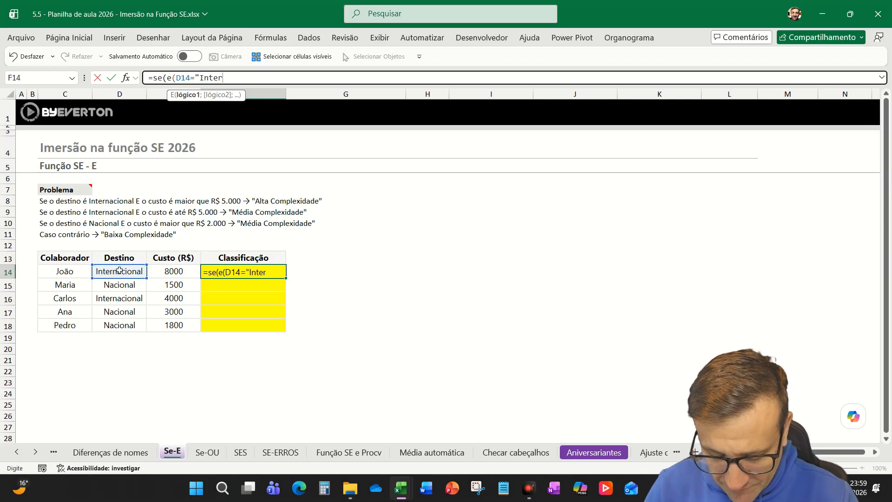
pyautogui.write('nacional"')
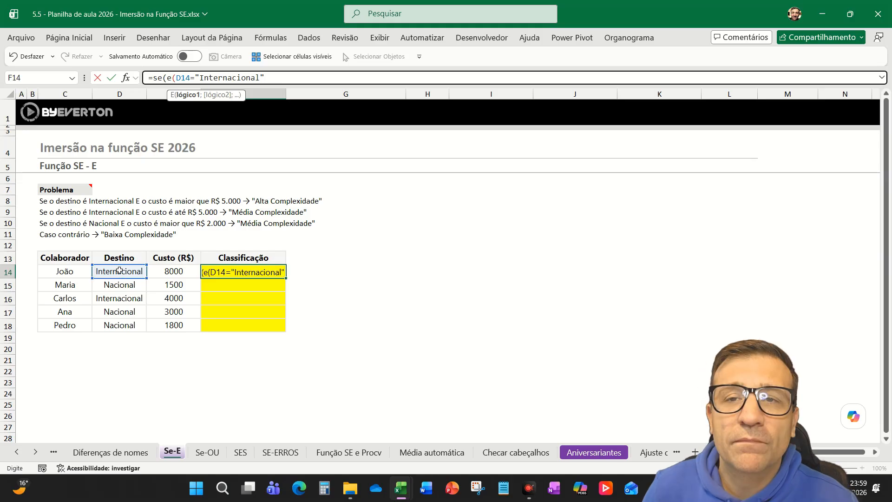
pyautogui.write(';')
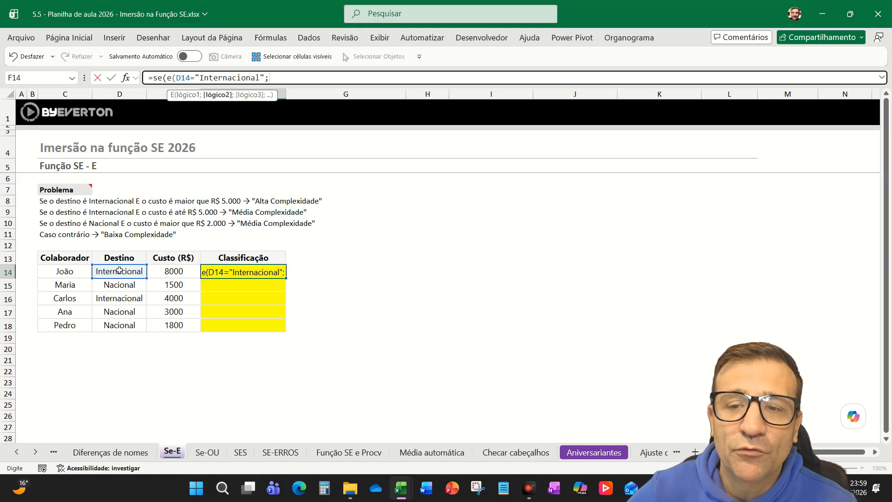
pyautogui.click(171, 270)
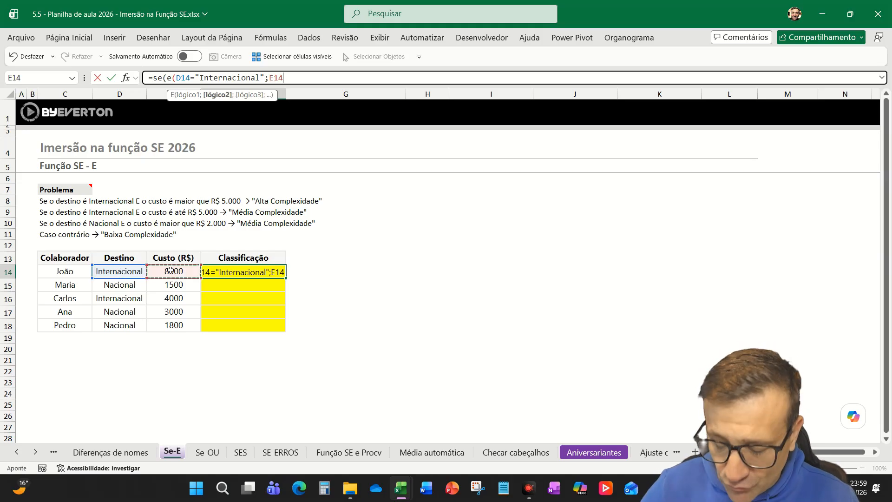
pyautogui.write('>')
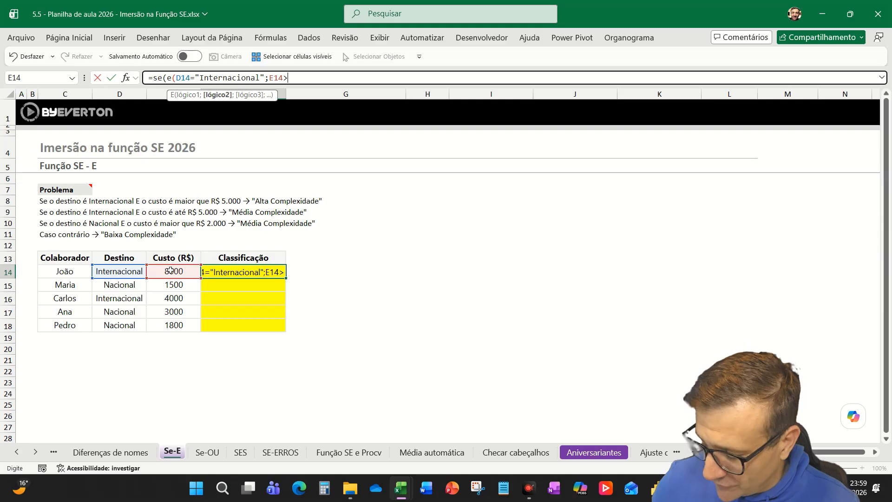
pyautogui.write('5000')
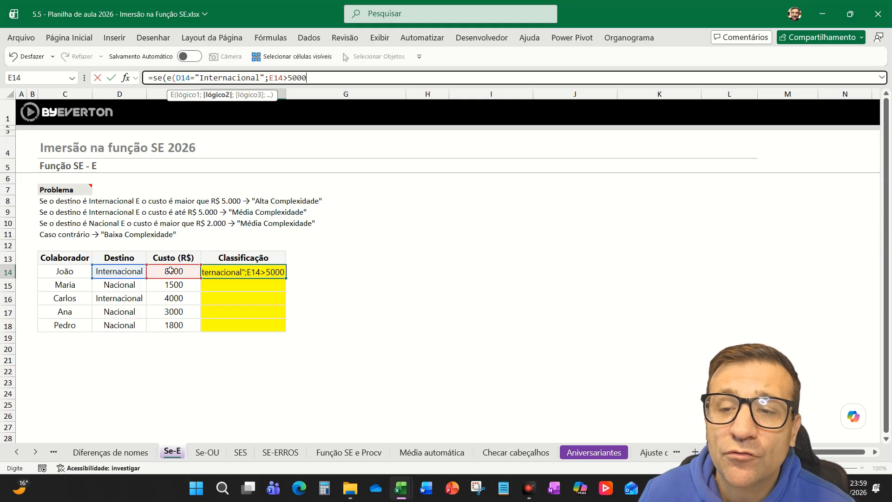
pyautogui.write(')')
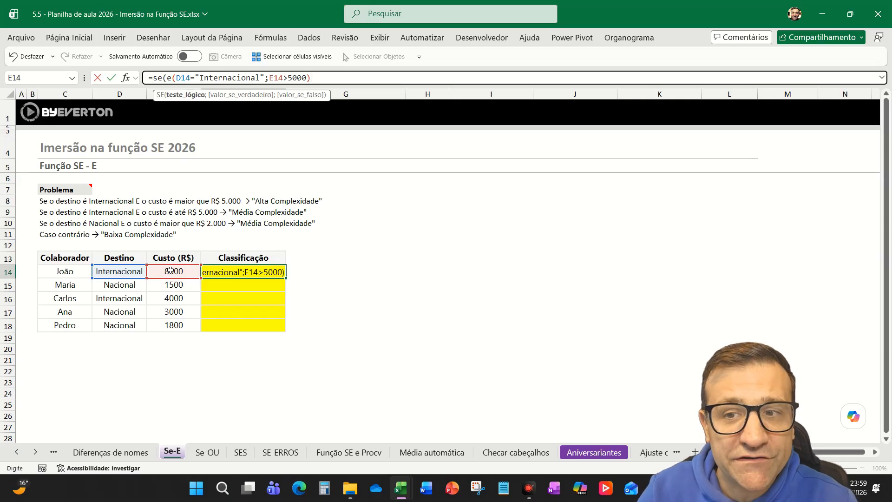
# - Add "Alta complexidade" as the value-if-true of the SE formula in F14
pyautogui.write(';')
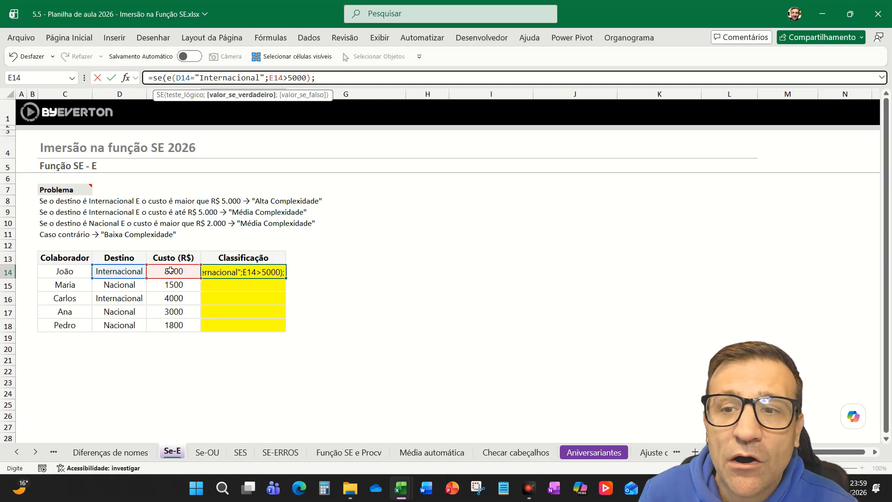
pyautogui.write('"')
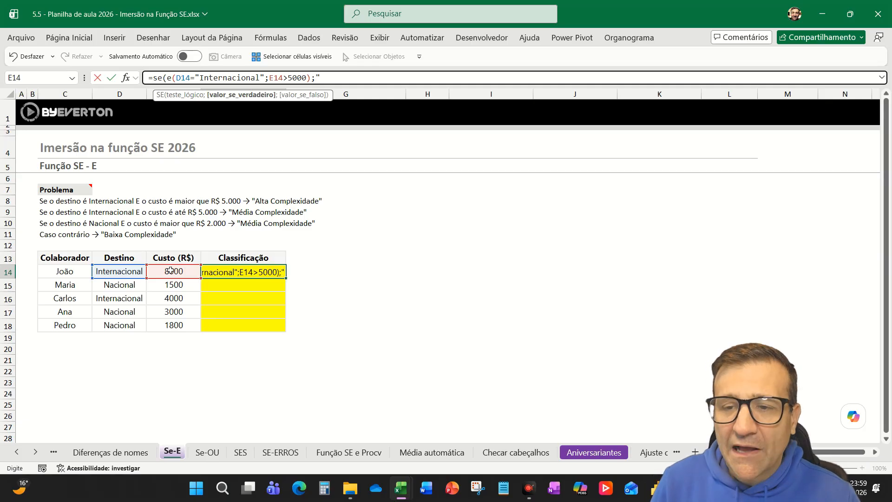
pyautogui.write('Alta com')
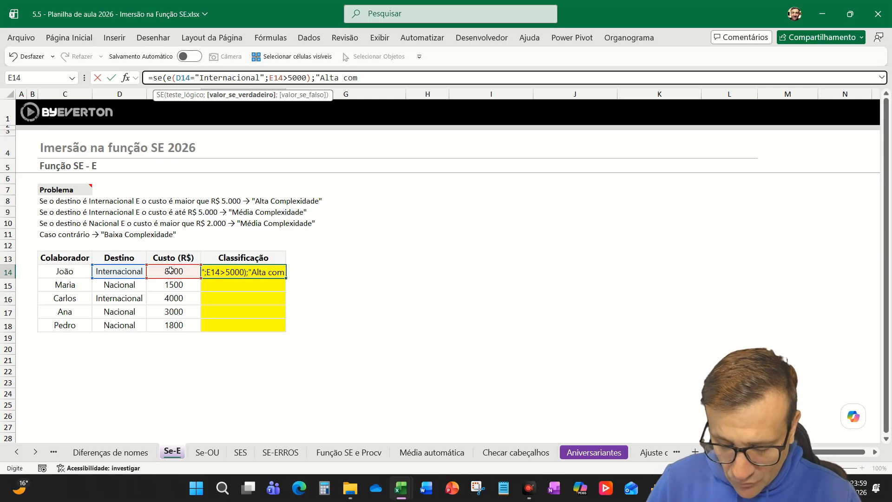
pyautogui.write('plexidade"')
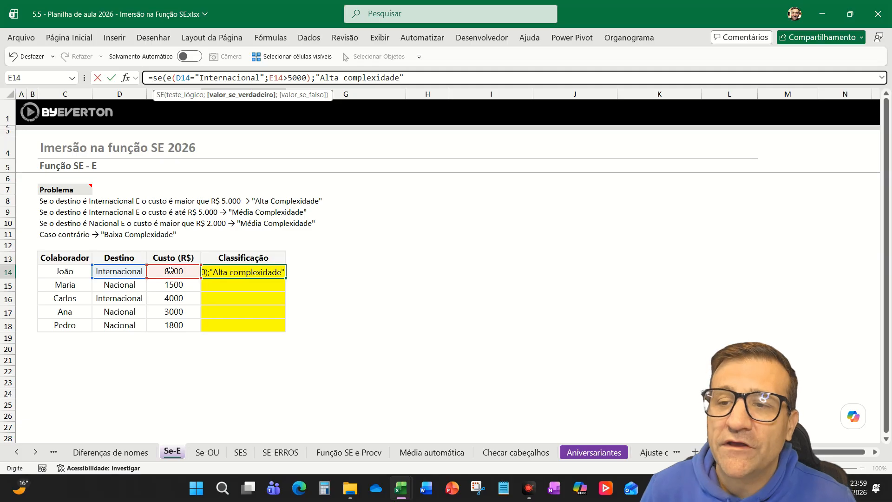
pyautogui.write(';')
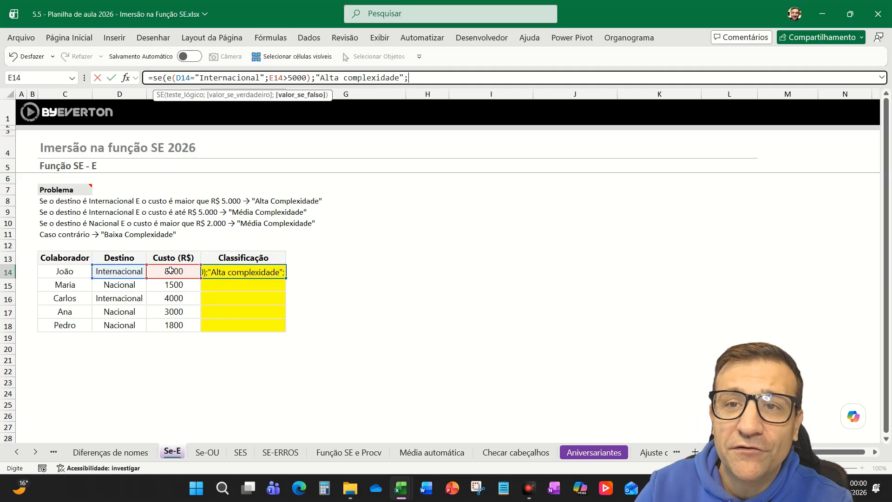
# - Nest a second SE as the value-if-false, testing E(D14="Internacional";E14<=5000)
pyautogui.write('se(e(')
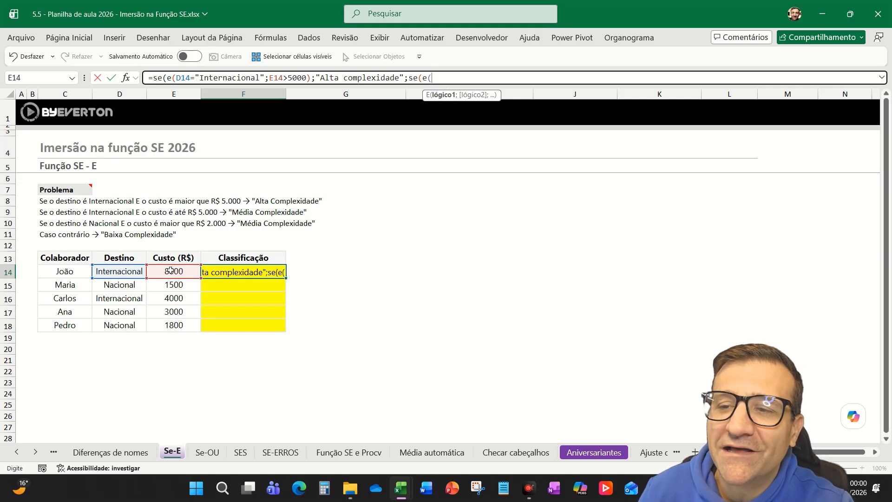
pyautogui.click(114, 274)
pyautogui.write('"Internac')
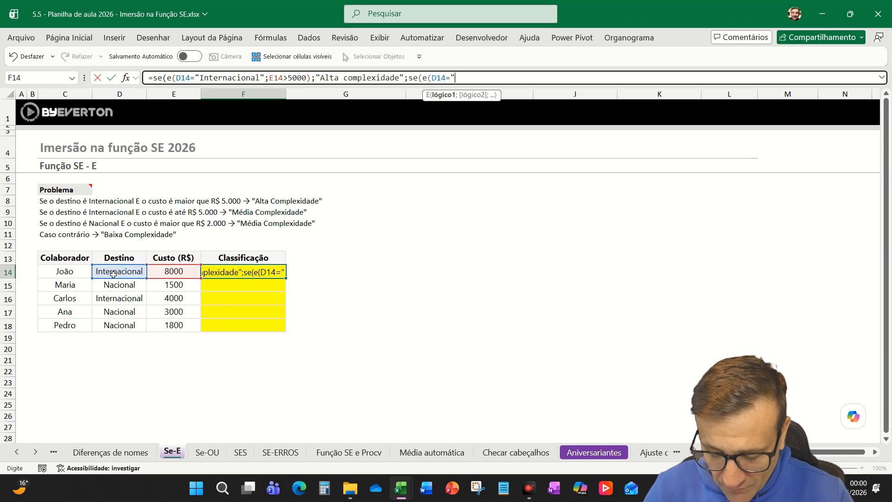
pyautogui.write('ional";')
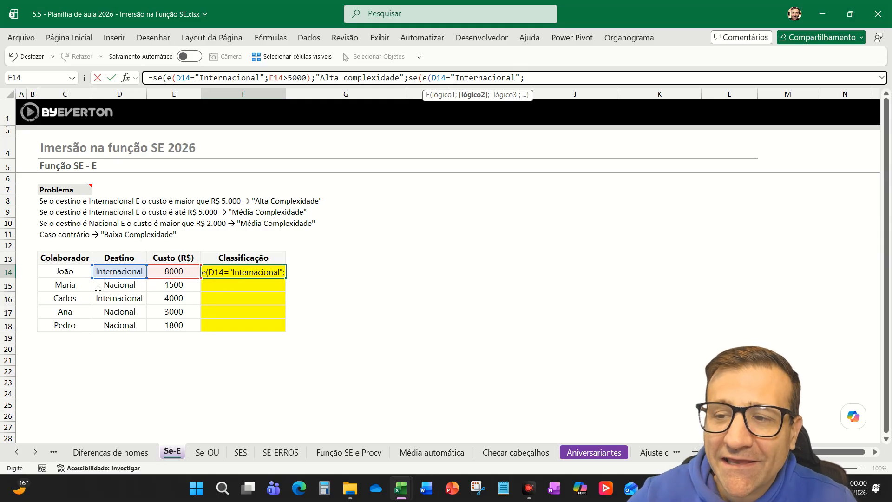
pyautogui.click(173, 270)
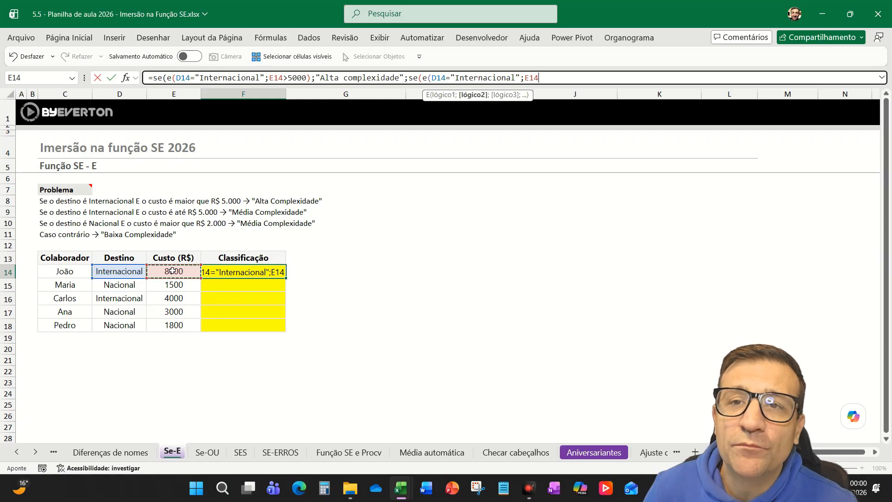
pyautogui.write('<')
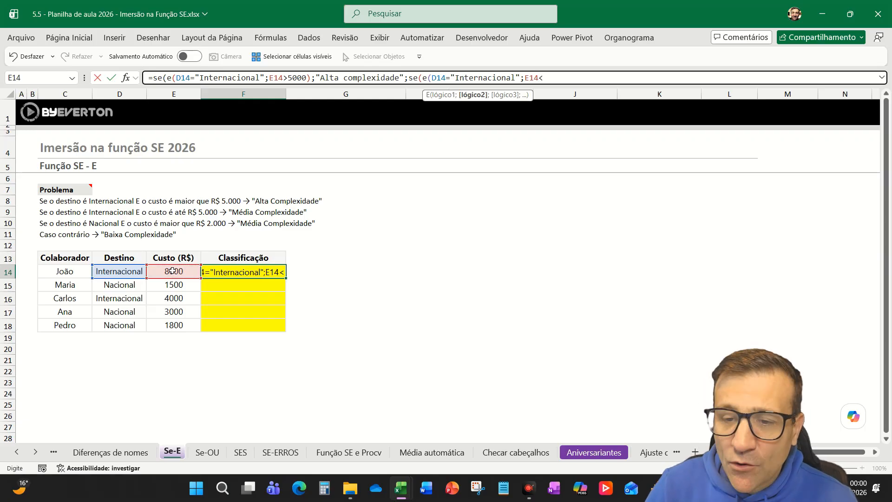
pyautogui.write('=5000')
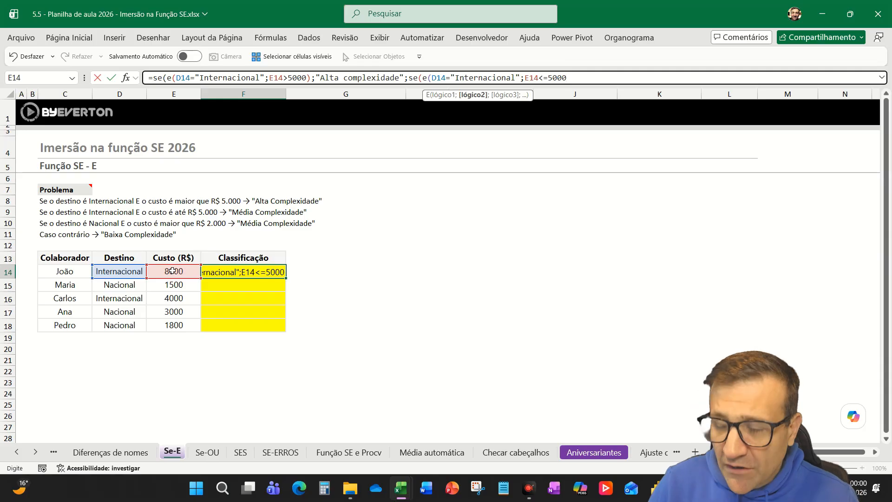
pyautogui.write(');')
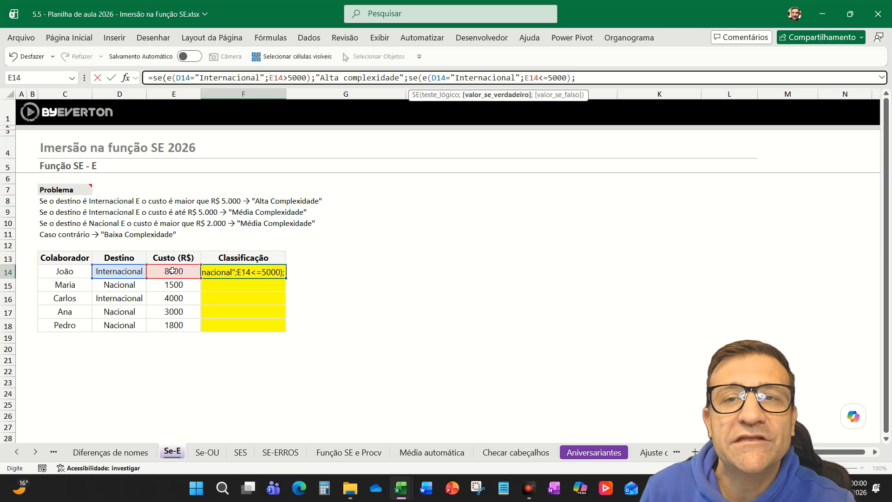
# - Add "Média complexidade" as the nested SE's value-if-true and enlarge the formula bar to fit more lines
pyautogui.write('"')
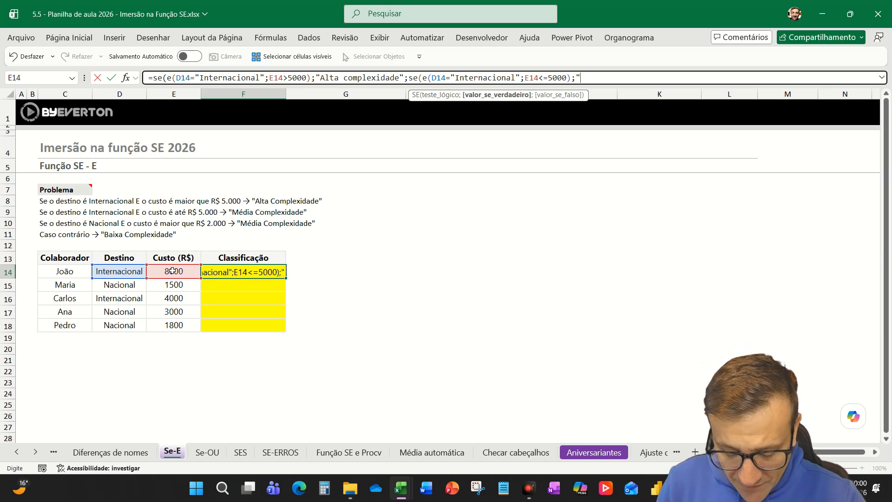
pyautogui.write('Média c')
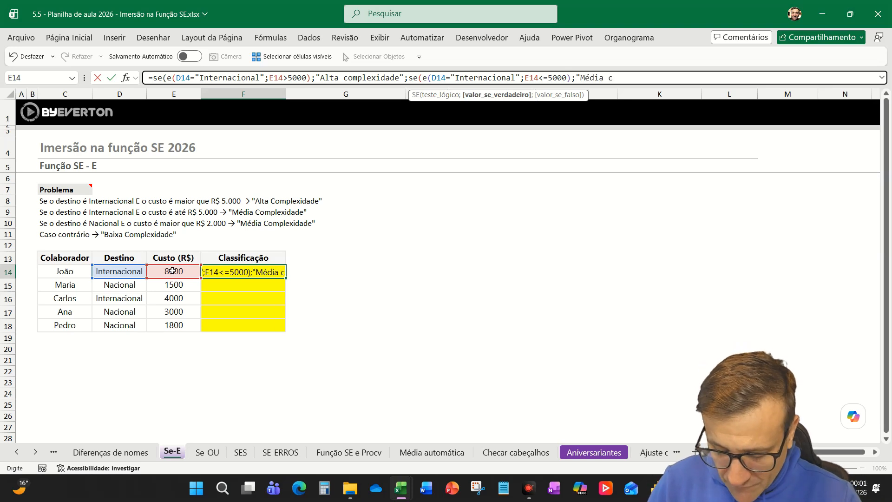
pyautogui.write('omplexidade"')
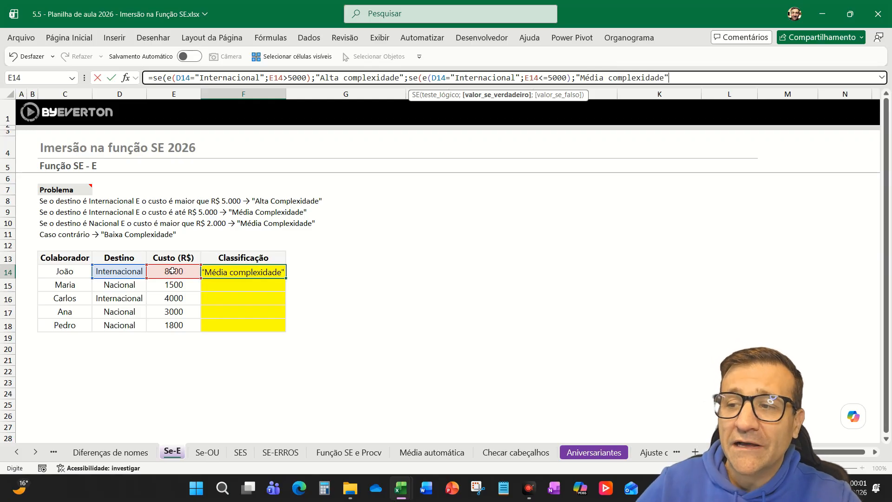
pyautogui.write(';')
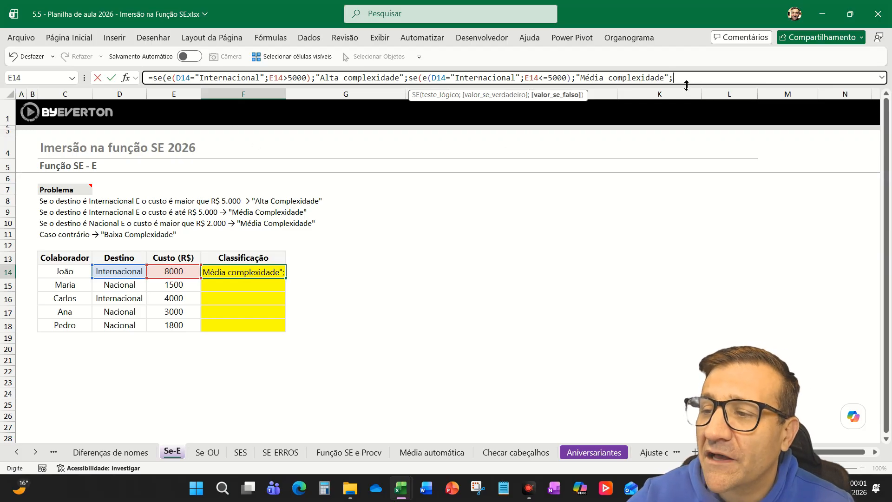
pyautogui.moveTo(686, 85); pyautogui.dragTo(685, 108)
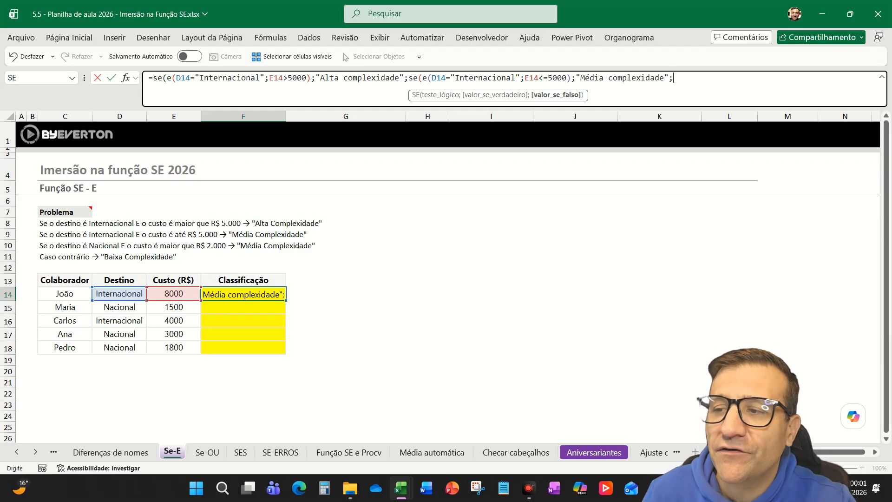
# - Nest a third SE as the second SE's value-if-false, testing E(D14="Nacional";E14>2000)
pyautogui.write('se(e')
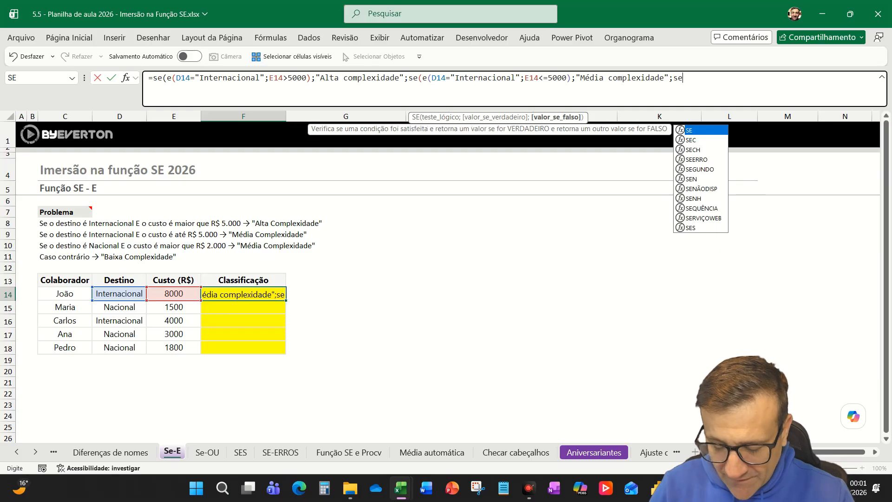
pyautogui.write('(')
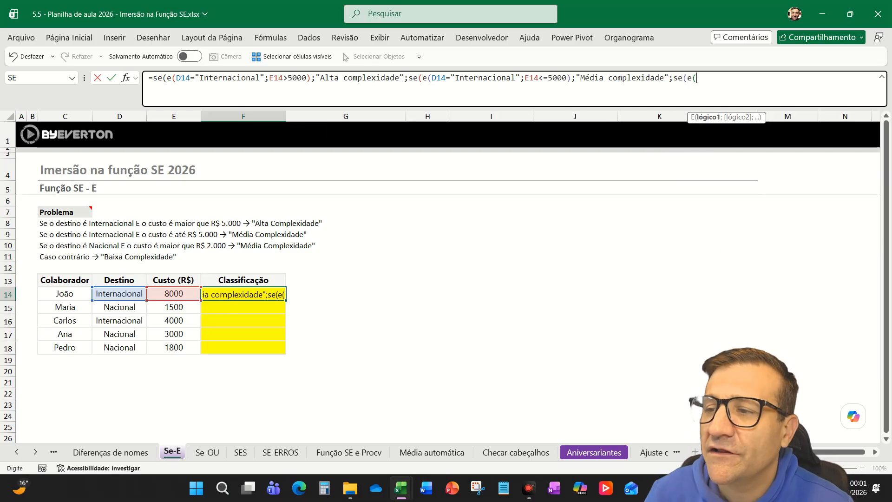
pyautogui.click(119, 294)
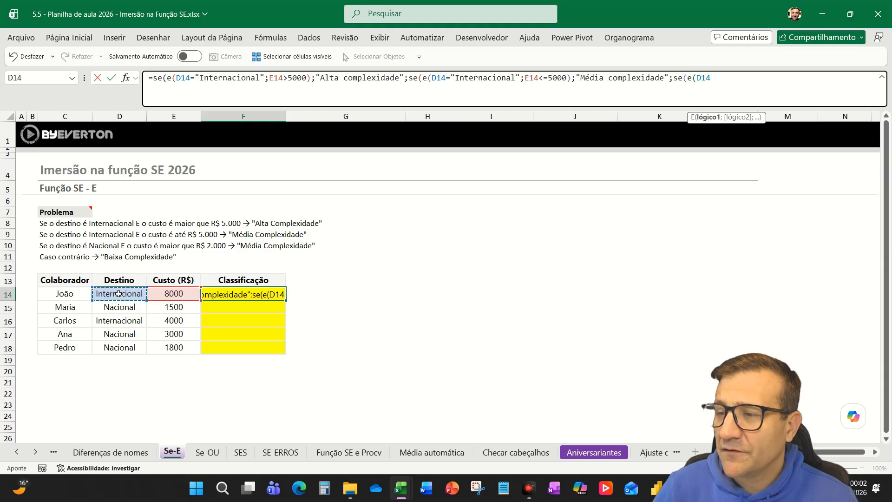
pyautogui.write('="Nacion')
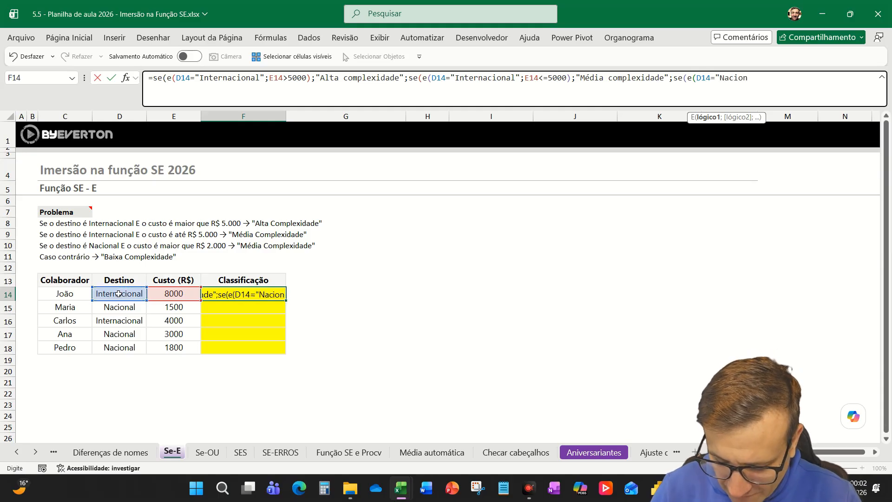
pyautogui.write('al";')
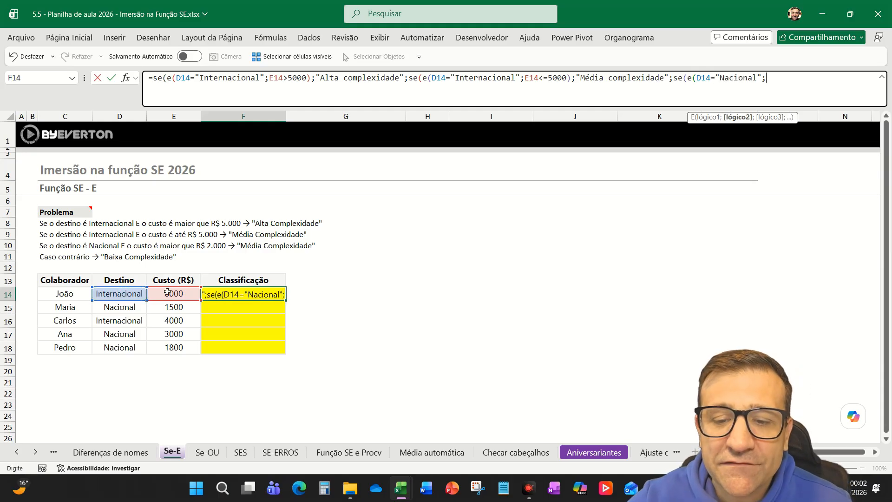
pyautogui.click(168, 293)
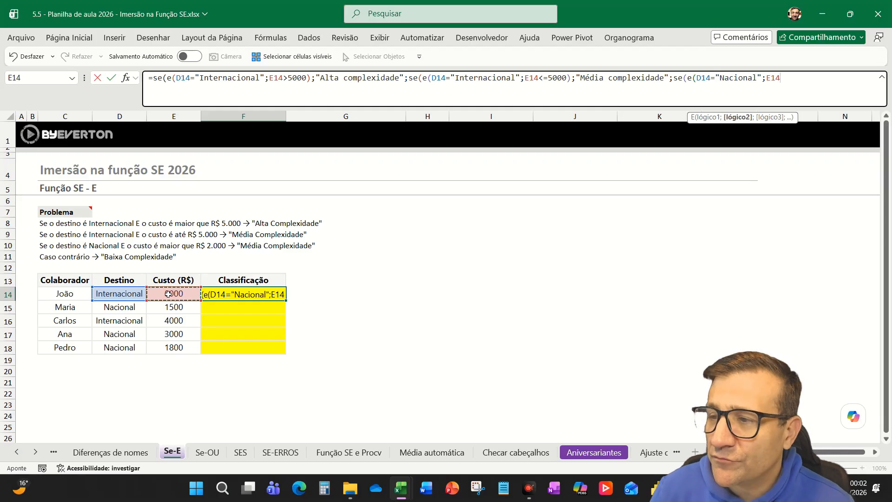
pyautogui.write('>')
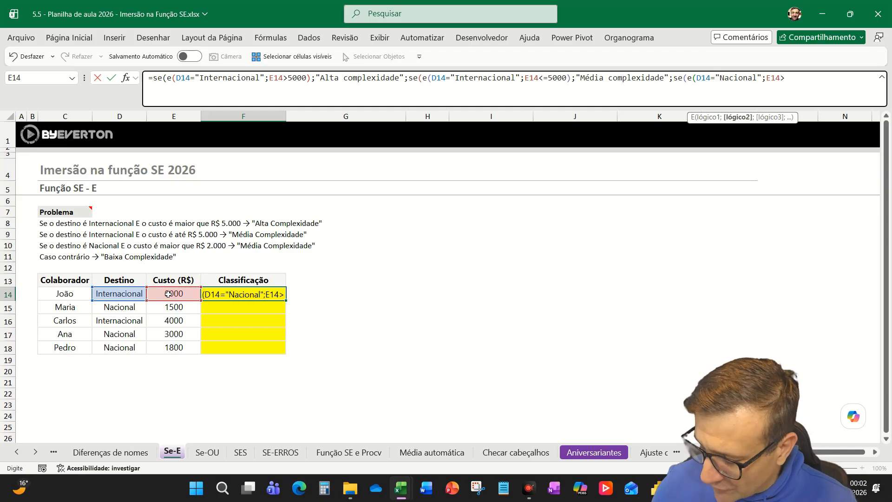
pyautogui.write('2000);')
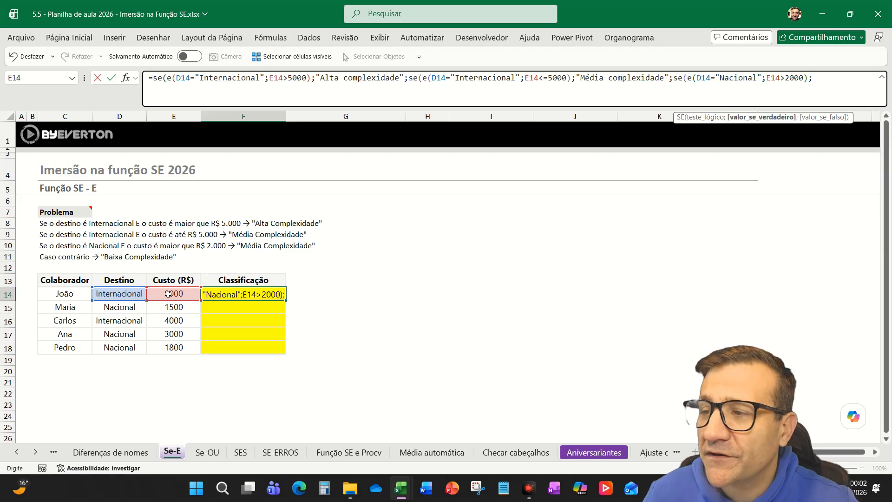
# - Add "Média complexidade" as the third SE's value-if-true in the F14 formula
pyautogui.write('"M')
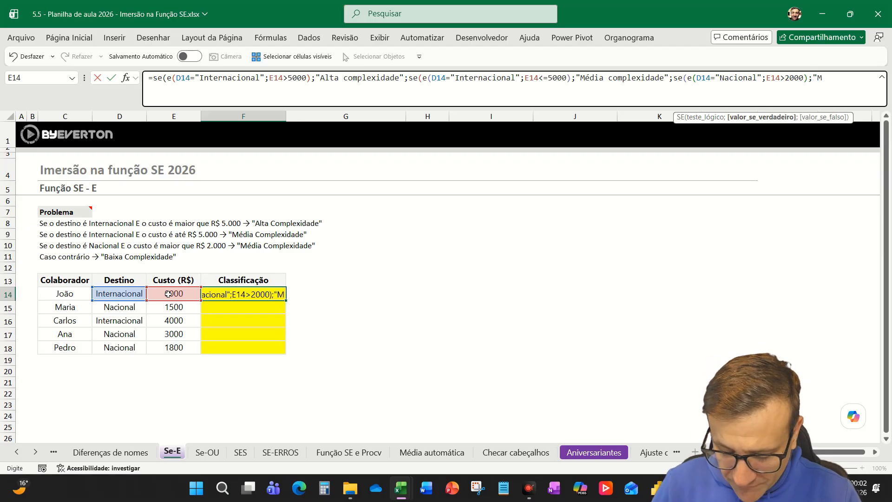
pyautogui.write('édia complexid')
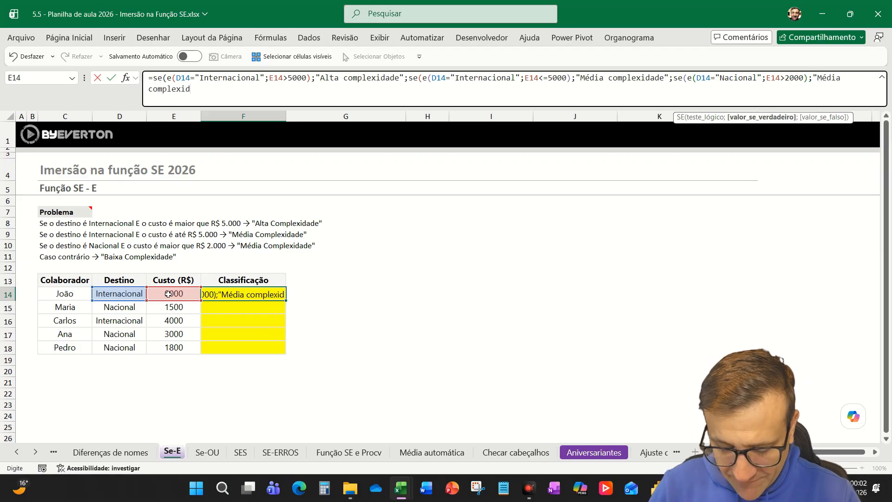
pyautogui.write('ade"')
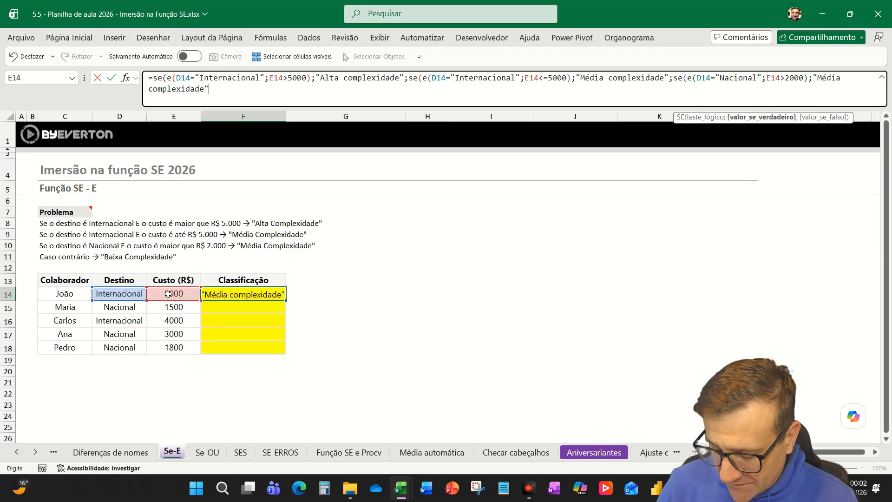
pyautogui.write(';')
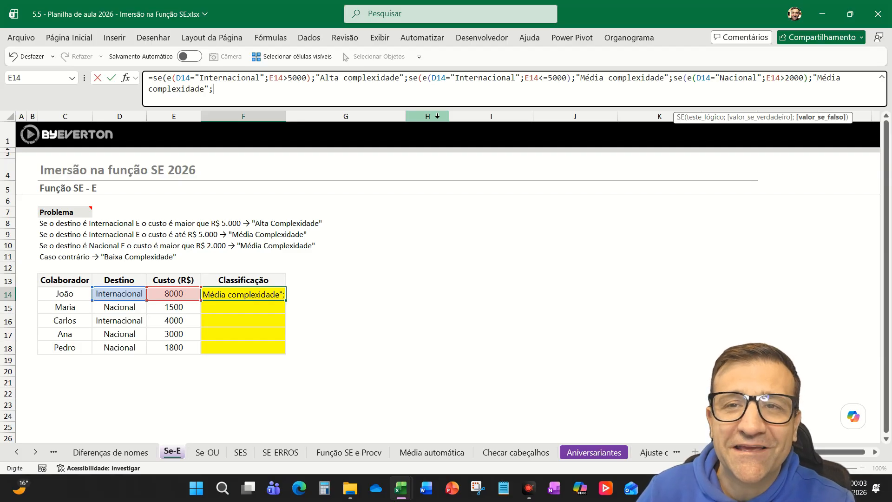
pyautogui.press('BackSpace')
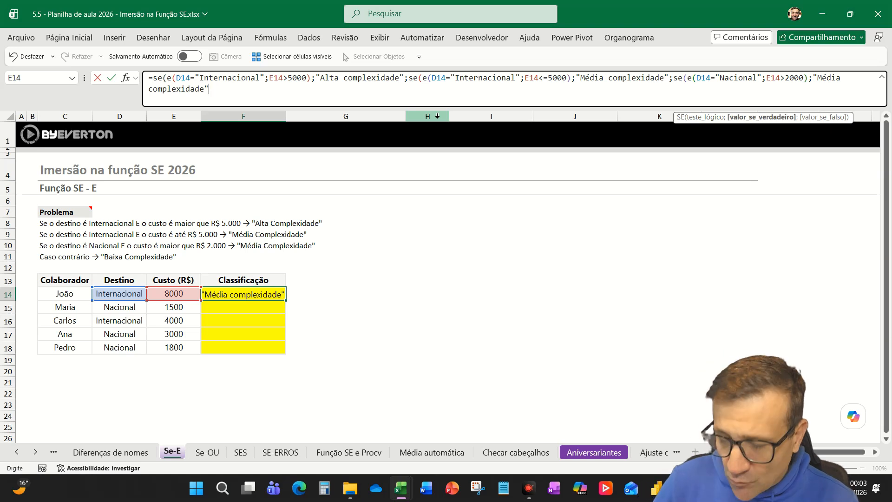
pyautogui.write(';')
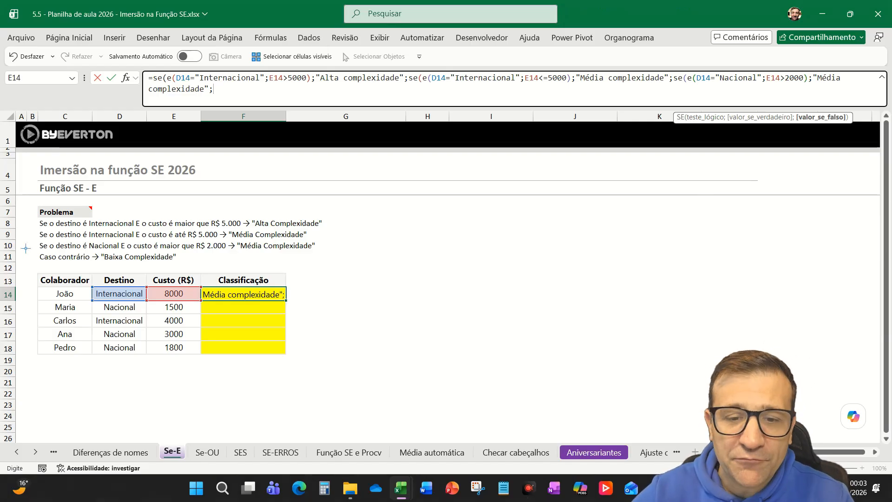
# - Add "Baixa complexidade" as the final value-if-false, close all three SE functions and commit the formula in F14
pyautogui.moveTo(28, 247)
pyautogui.mouseDown()
pyautogui.moveTo(60, 266)
pyautogui.moveTo(199, 268)
pyautogui.mouseUp()
pyautogui.press('Escape')
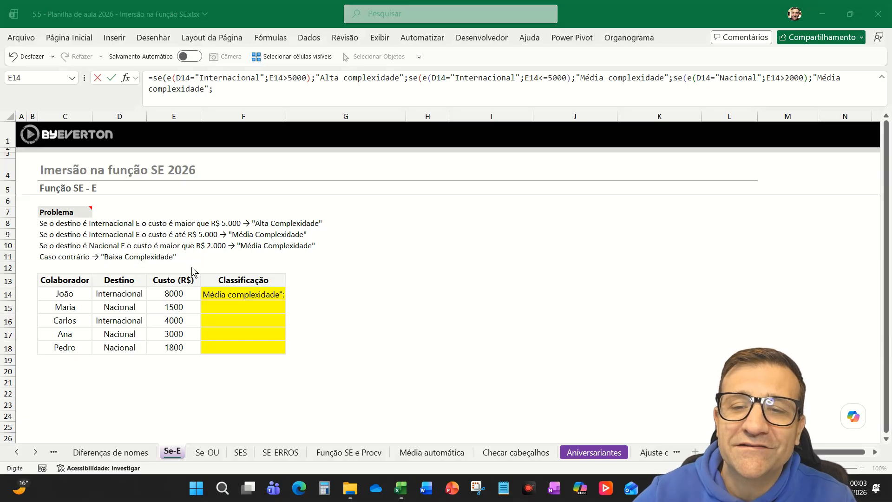
pyautogui.write('"')
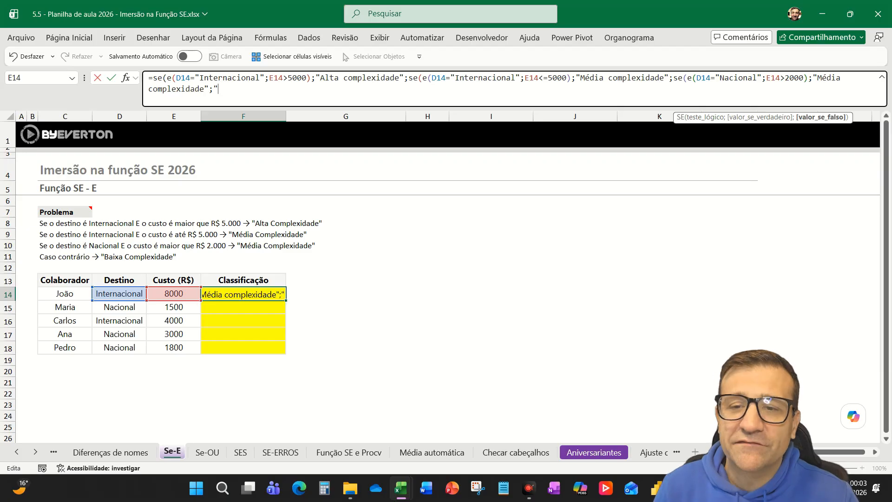
pyautogui.write('B')
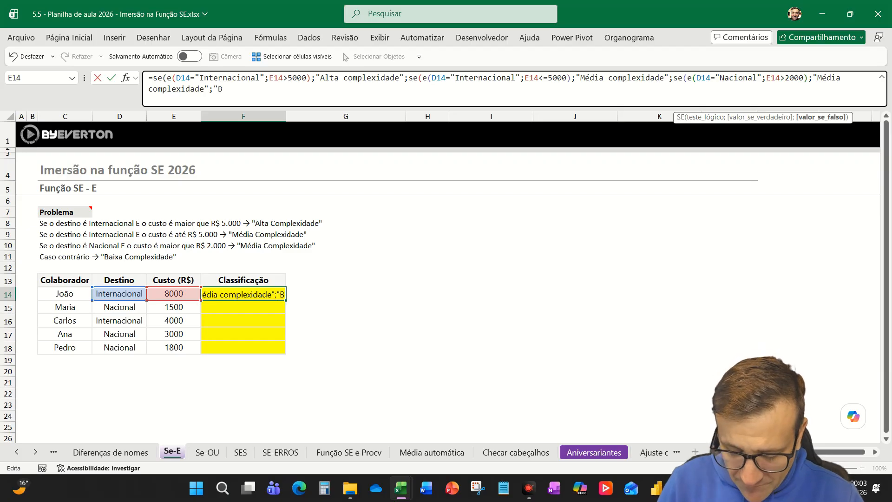
pyautogui.write('aixa complexidade"')
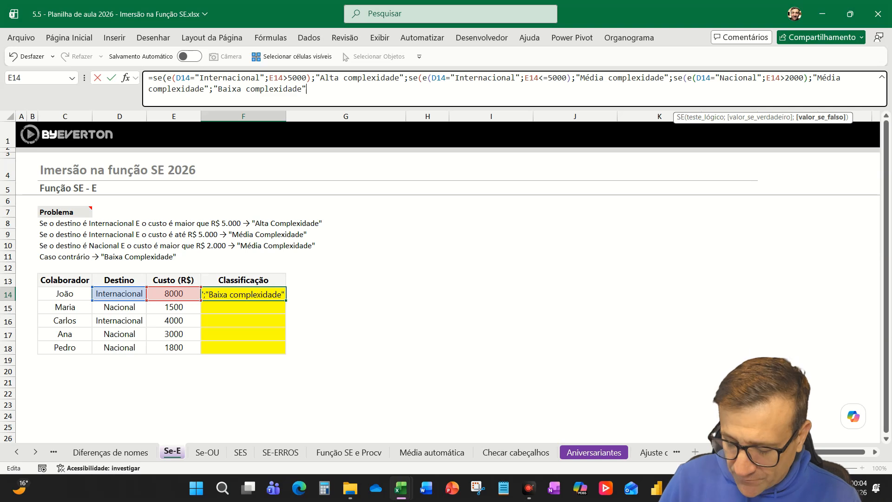
pyautogui.write(')')
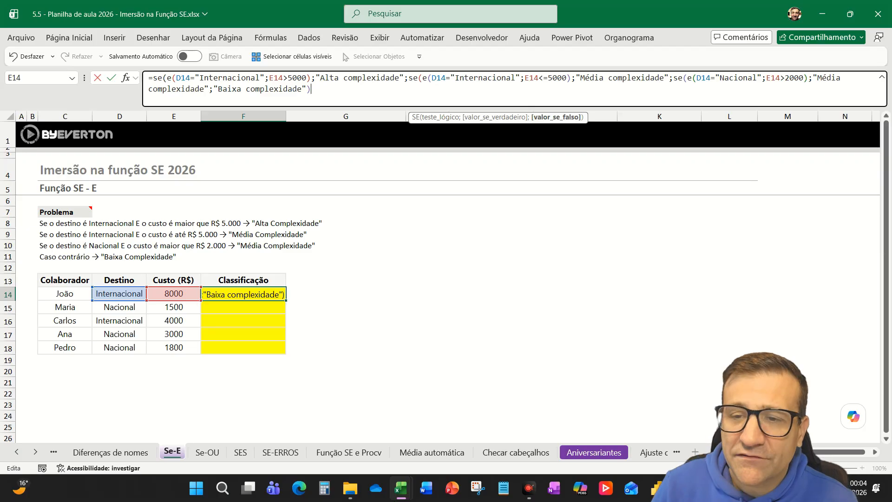
pyautogui.write('))')
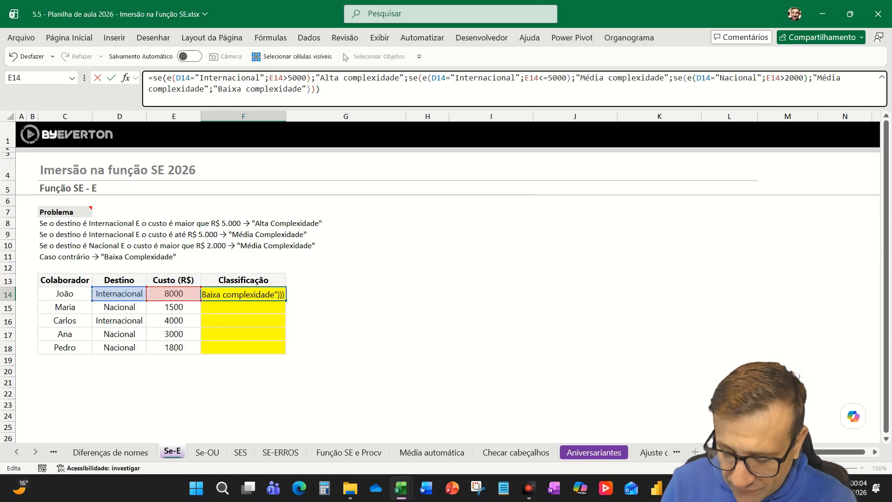
pyautogui.hotkey('ctrl', 'Return')
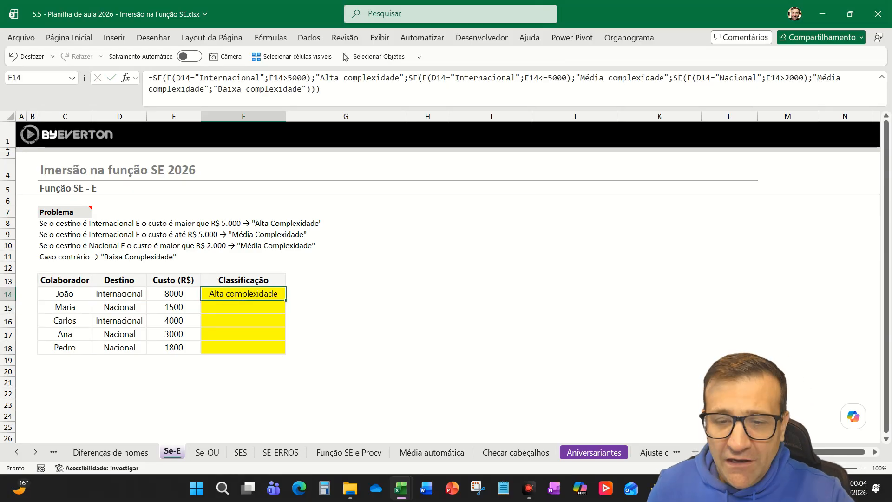
# - Copy the classification formula from F14 into F15:F18
pyautogui.press('Up')
pyautogui.press('Down')
pyautogui.hotkey('ctrl', 'c')
pyautogui.press('Down')
pyautogui.hotkey('shift', 'Down')
pyautogui.hotkey('shift', 'Down')
pyautogui.hotkey('shift', 'Down')
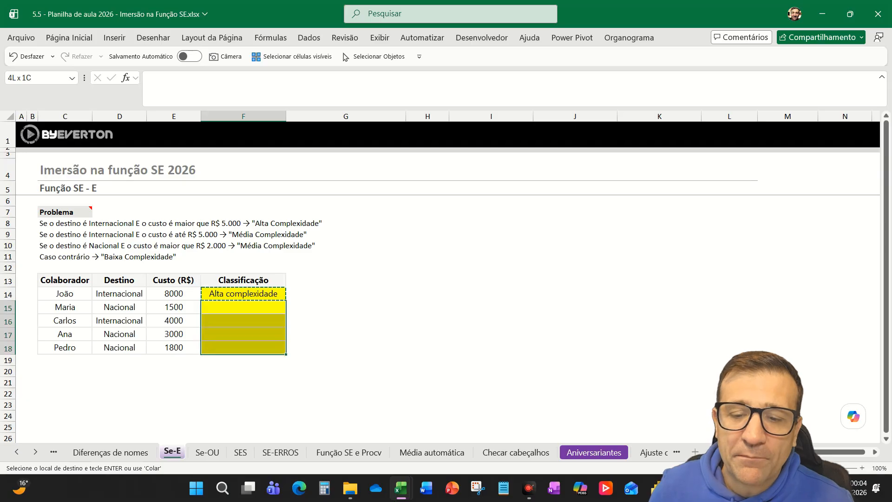
pyautogui.press('Return')
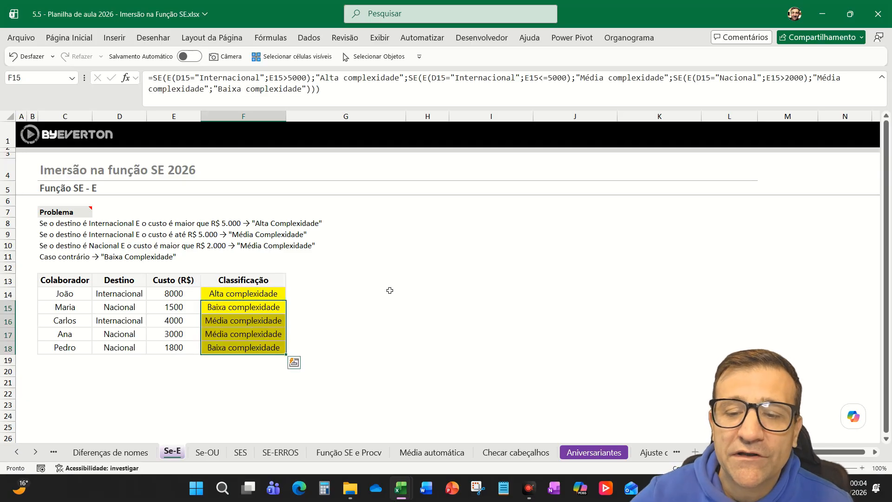
pyautogui.click(376, 333)
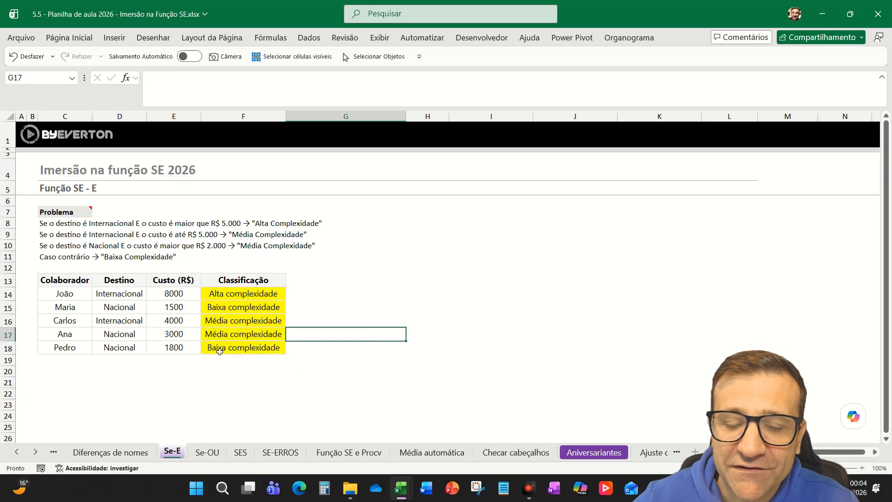
# - Examine the Classificação results against each trip's destination and cost, the problem rules and the nested formula in F14
pyautogui.moveTo(115, 295); pyautogui.dragTo(168, 348)
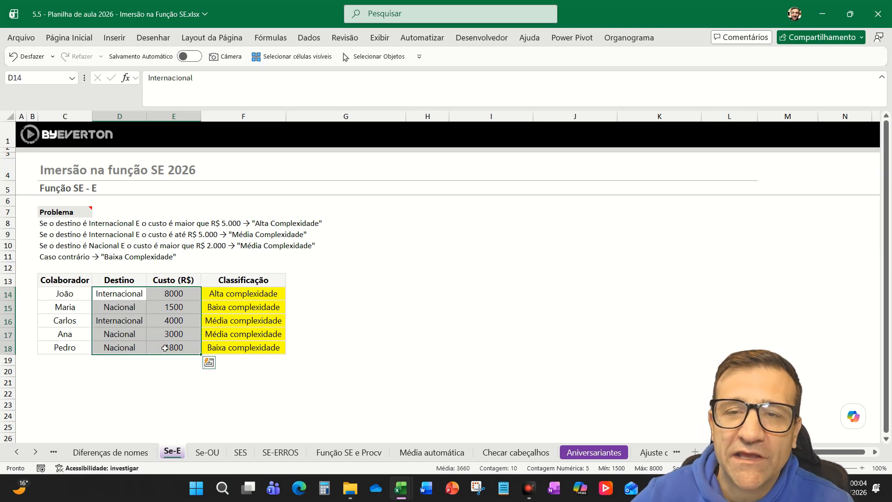
pyautogui.click(231, 294)
pyautogui.moveTo(224, 295); pyautogui.dragTo(227, 351)
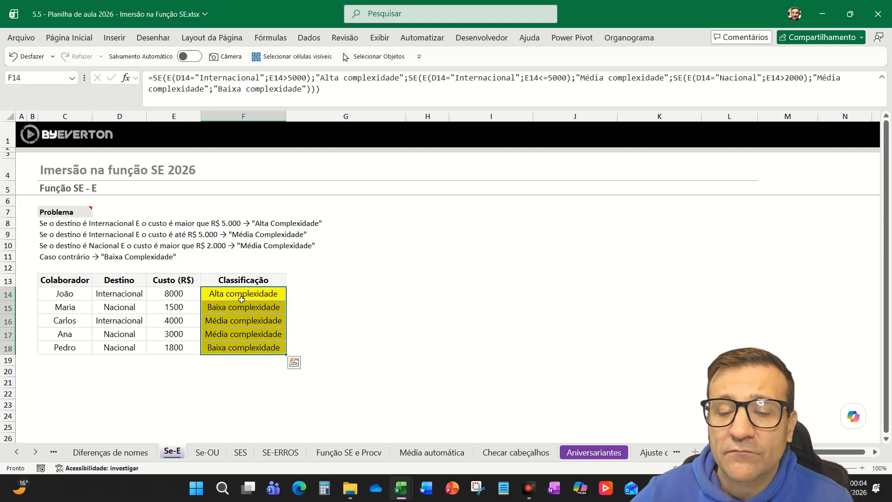
pyautogui.click(314, 295)
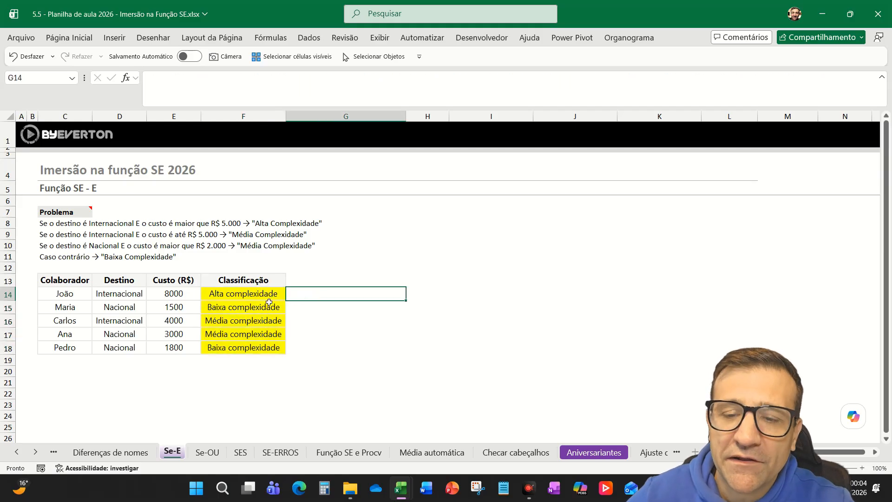
pyautogui.hotkey('ctrl', '2')
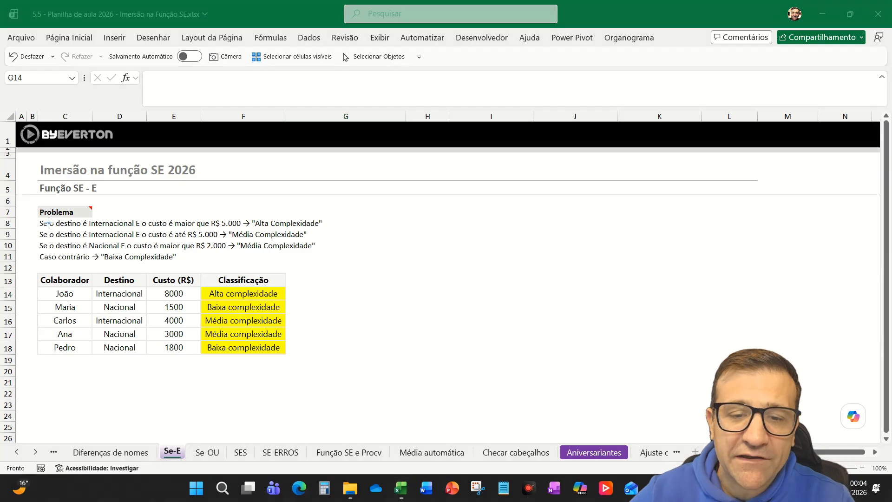
pyautogui.moveTo(30, 213)
pyautogui.mouseDown()
pyautogui.moveTo(234, 274)
pyautogui.moveTo(344, 278)
pyautogui.moveTo(348, 267)
pyautogui.mouseUp()
pyautogui.press('Escape')
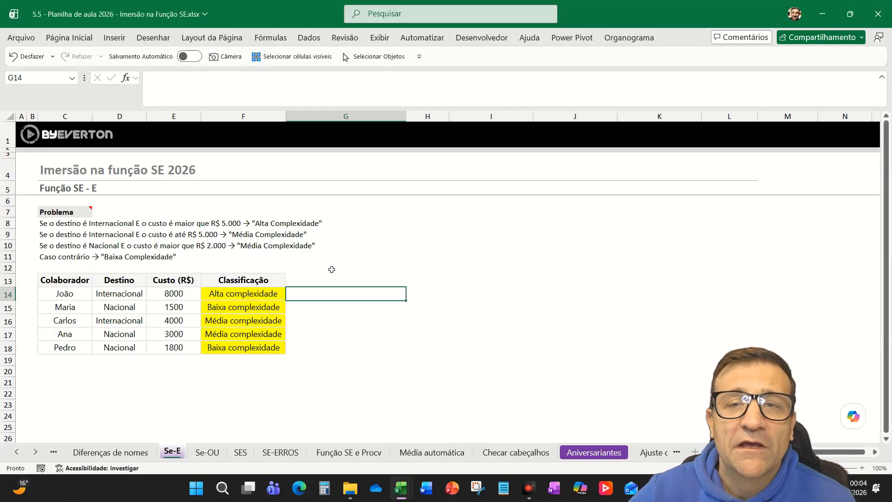
pyautogui.click(253, 295)
pyautogui.hotkey('ctrl', '2')
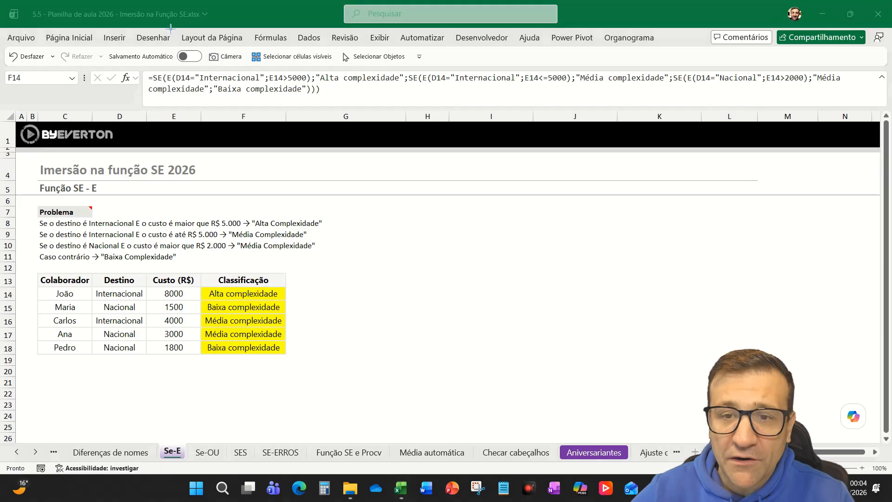
pyautogui.moveTo(136, 64)
pyautogui.mouseDown()
pyautogui.moveTo(480, 124)
pyautogui.moveTo(855, 108)
pyautogui.mouseUp()
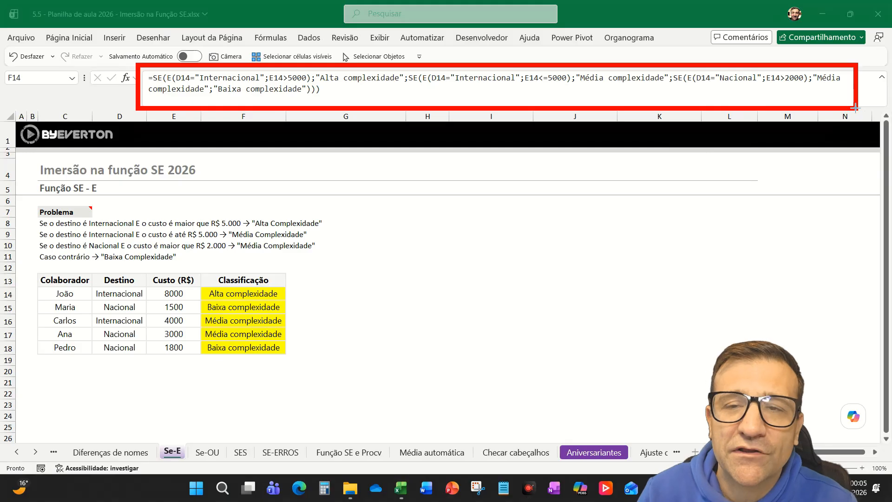
pyautogui.press('Escape')
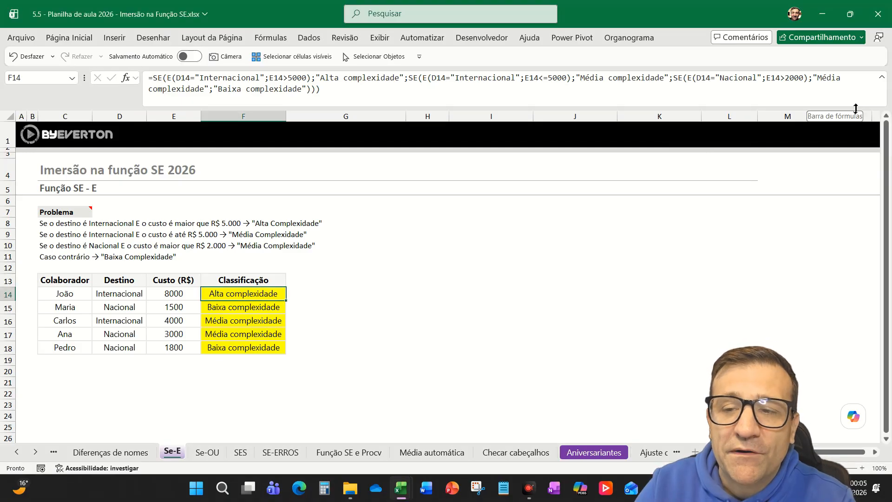